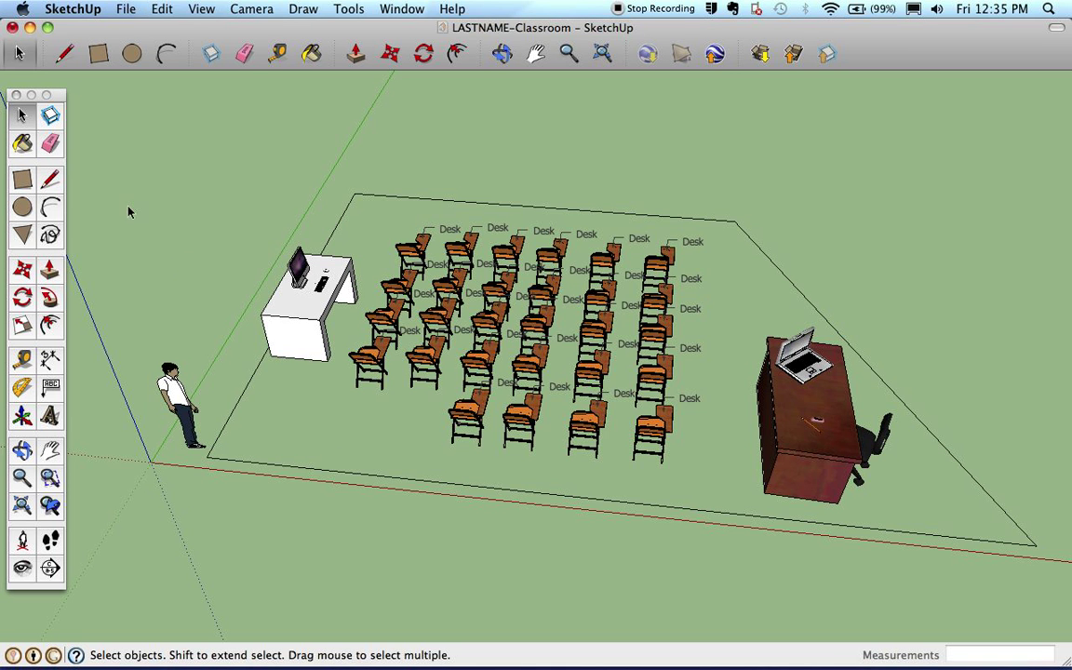
Draw a line between the floor's top-left and top-right corners to close the floor face.
left_click(50, 178)
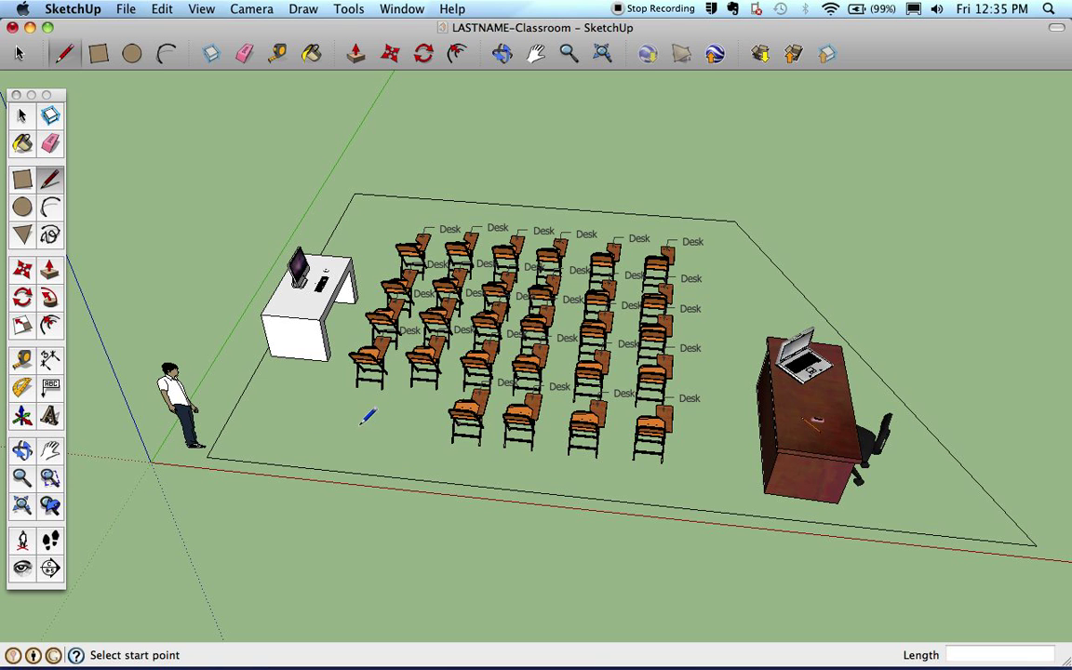
left_click(355, 193)
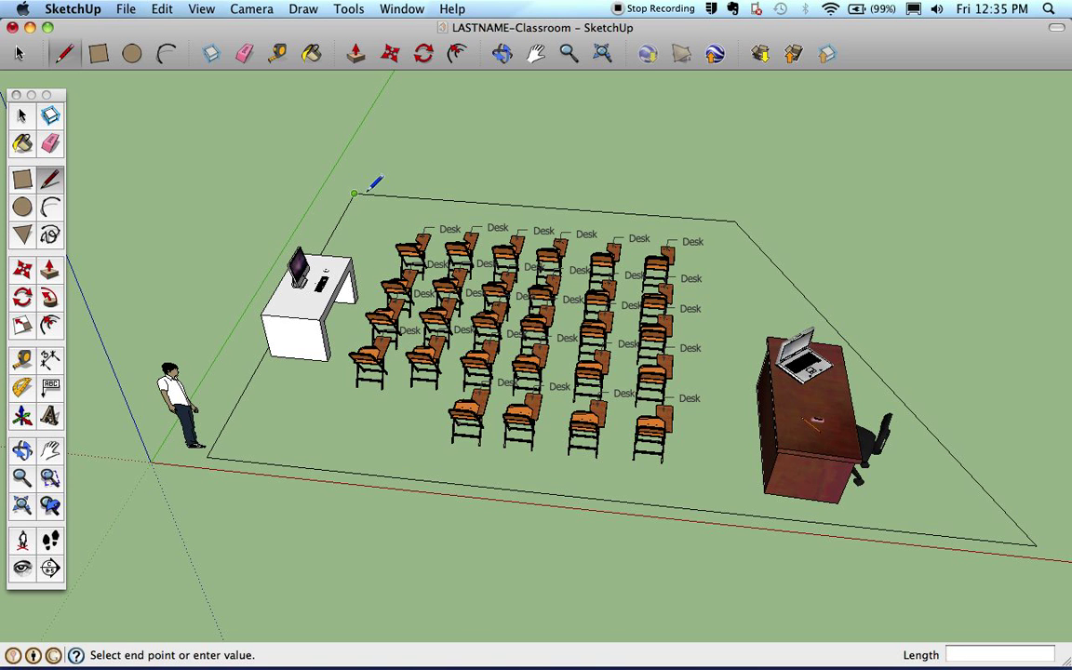
left_click(735, 221)
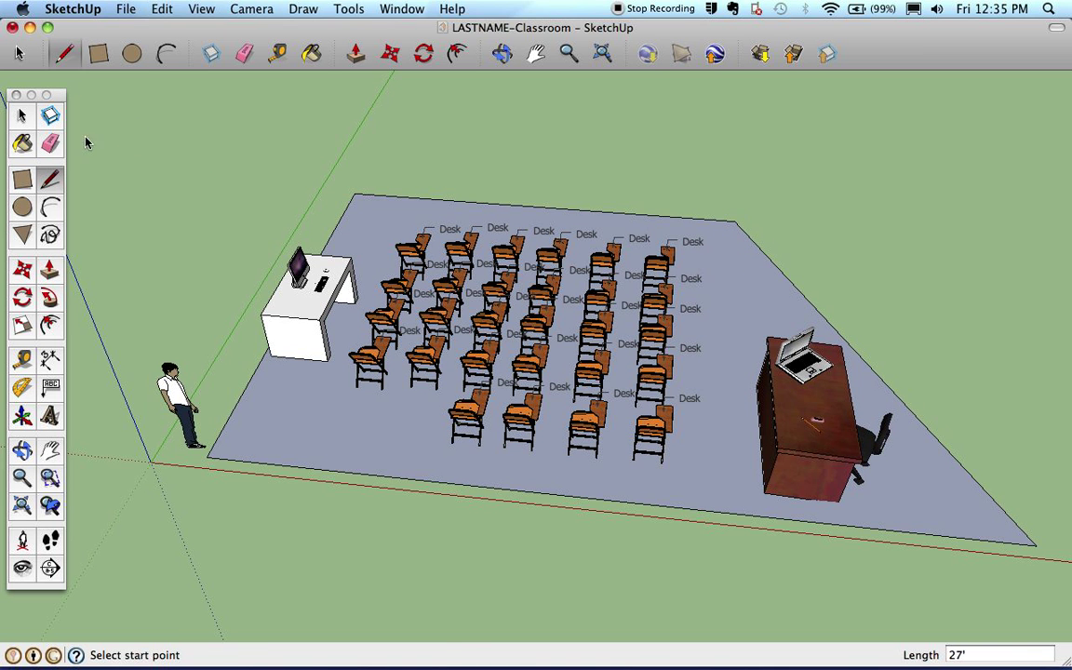
left_click(18, 113)
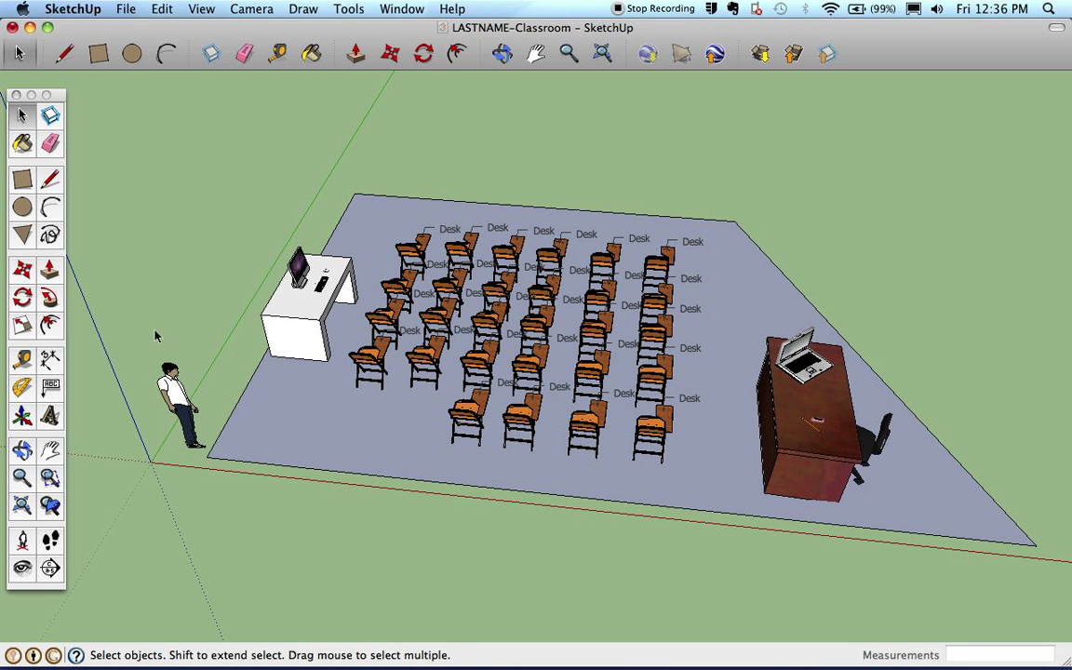
Push/Pull the floor face upward into a block exactly 10' tall.
left_click(50, 270)
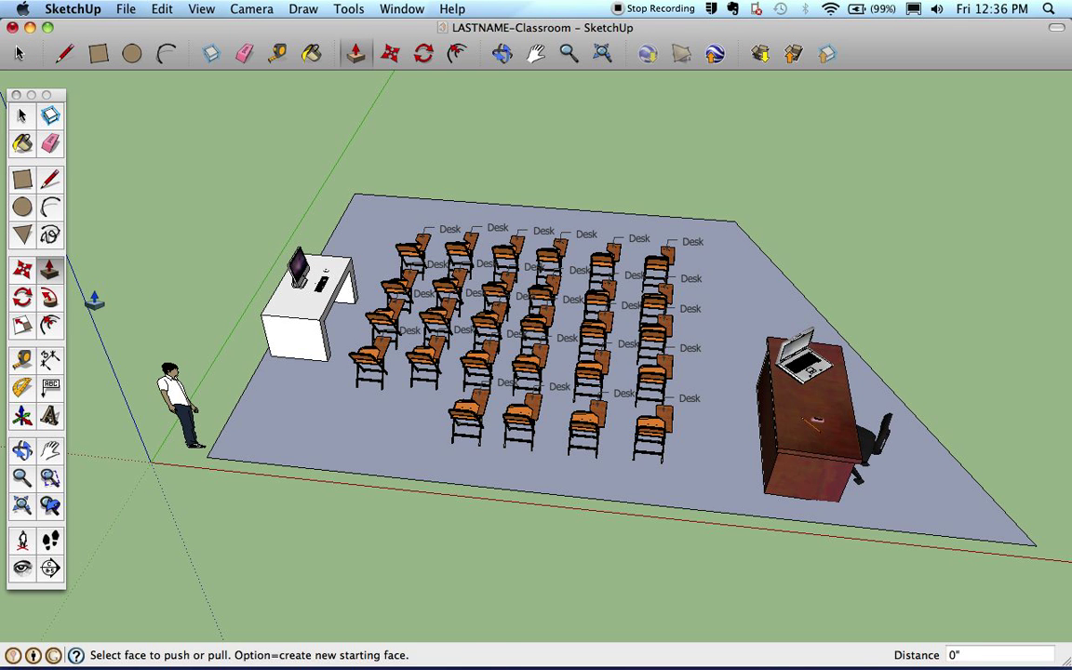
left_click_drag(331, 419, 718, 337)
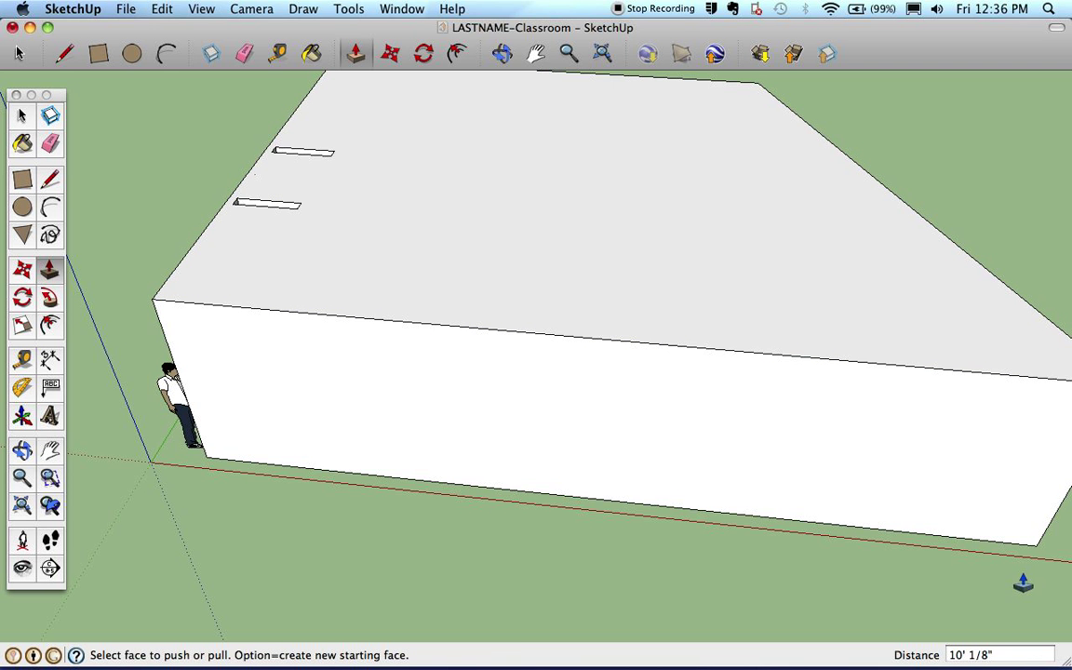
left_click(1004, 655)
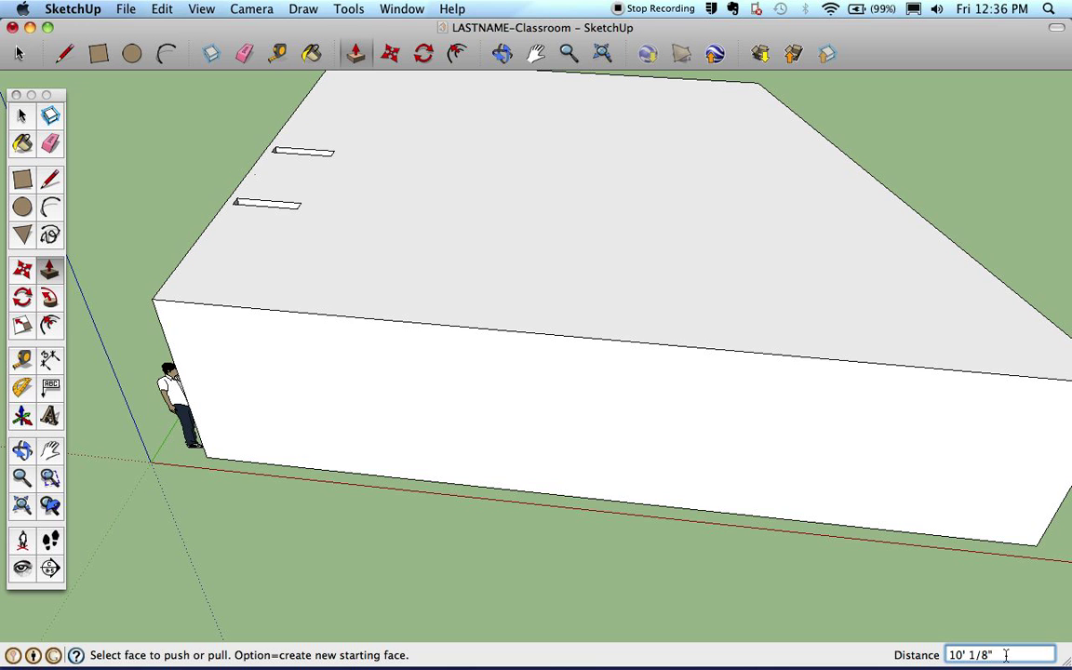
key("BackSpace")
key("BackSpace")
key("BackSpace")
key("Return")
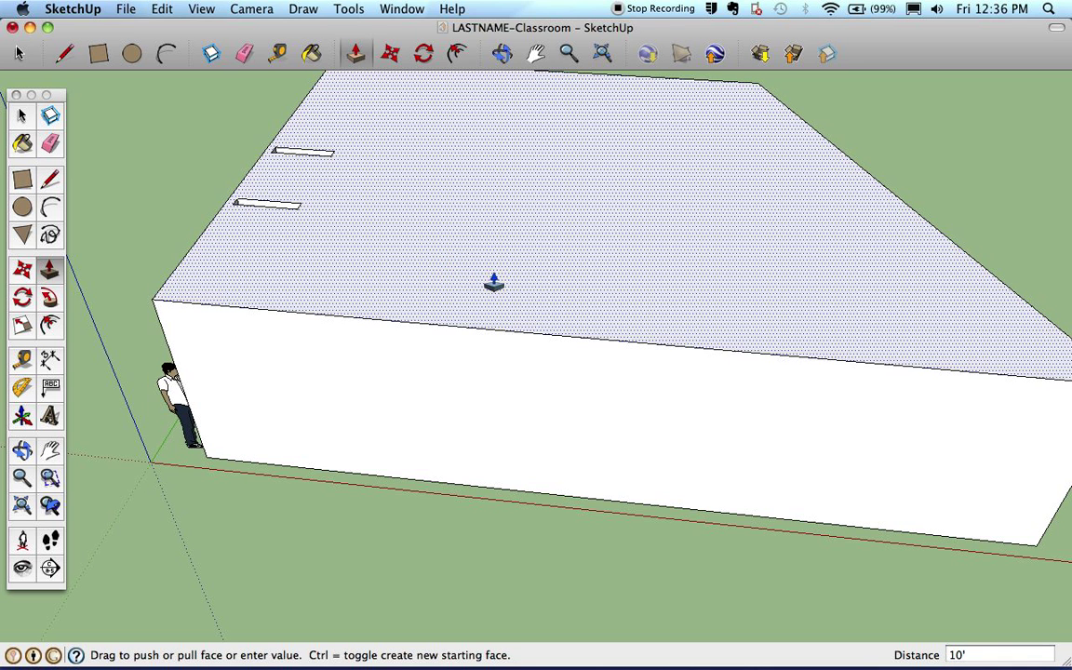
Delete the block's top face to remove the roof.
left_click(21, 114)
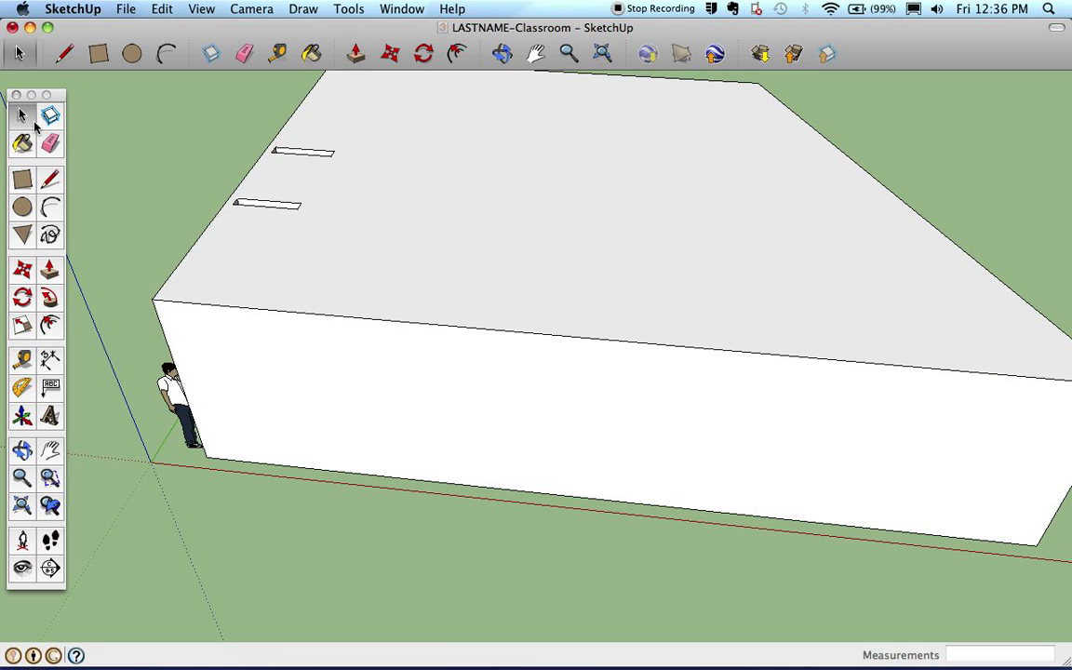
left_click(664, 259)
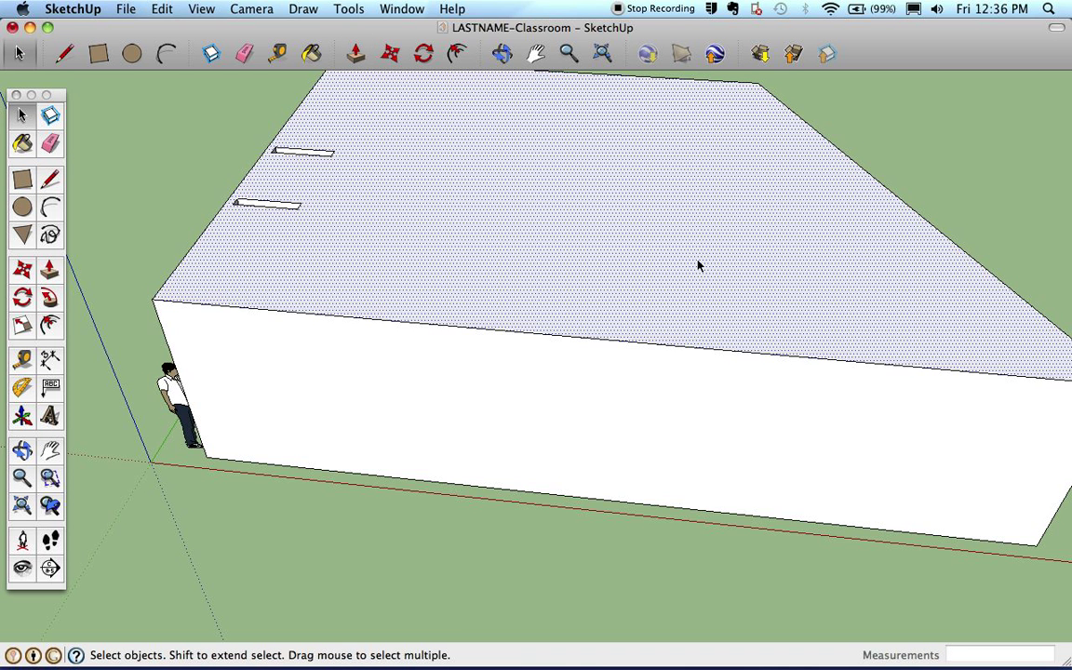
key("Delete")
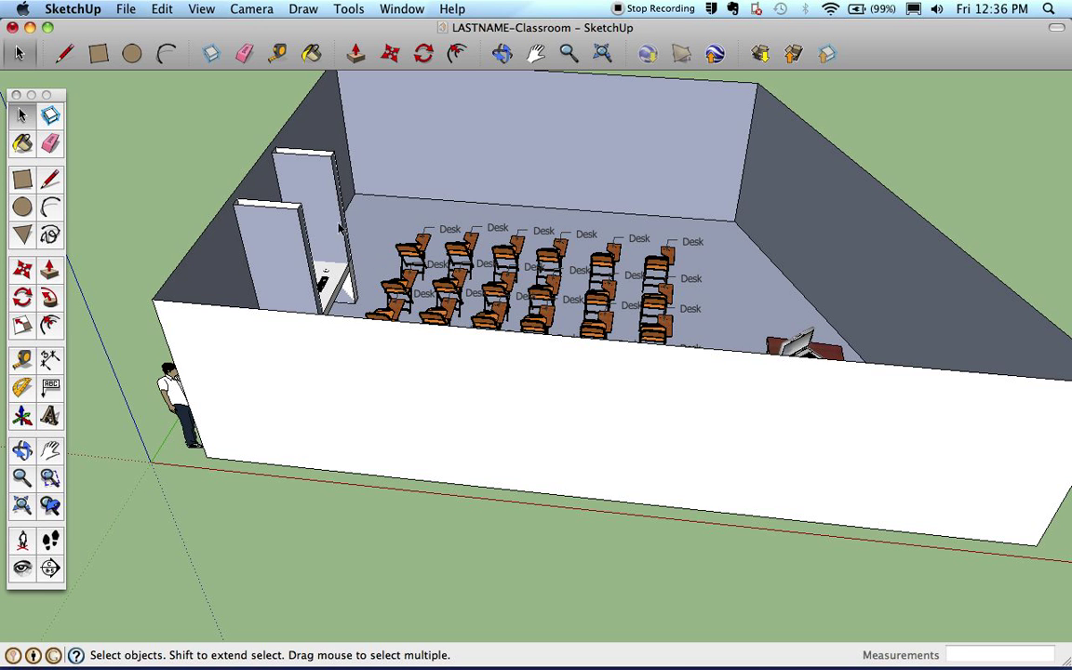
Delete the tall partition panel and all of its leftover edges.
left_click(22, 115)
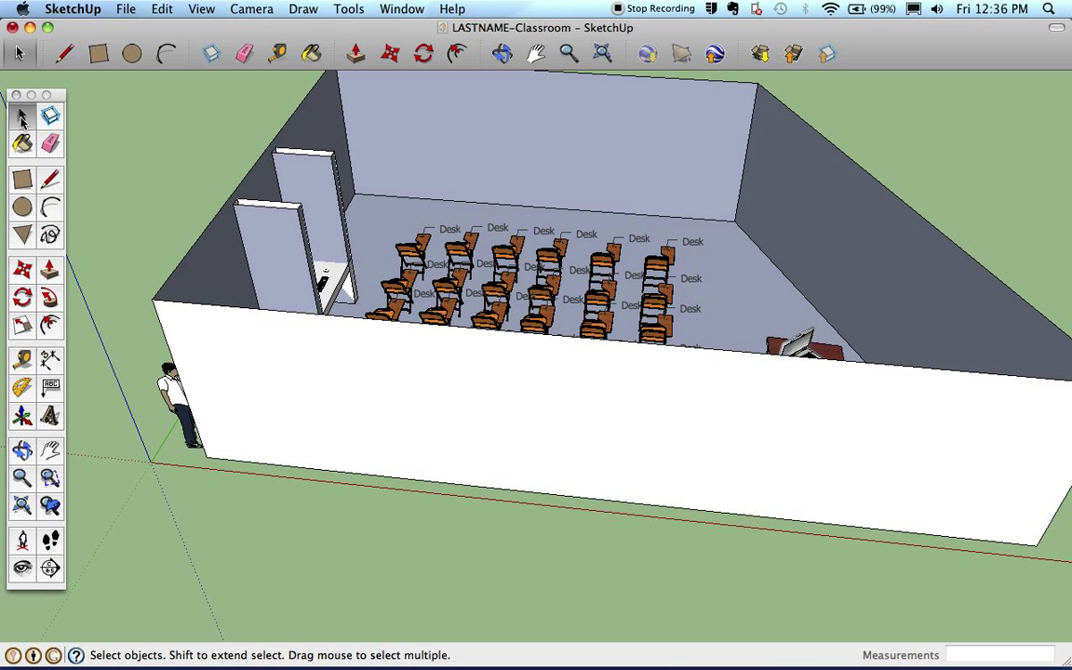
left_click(313, 196)
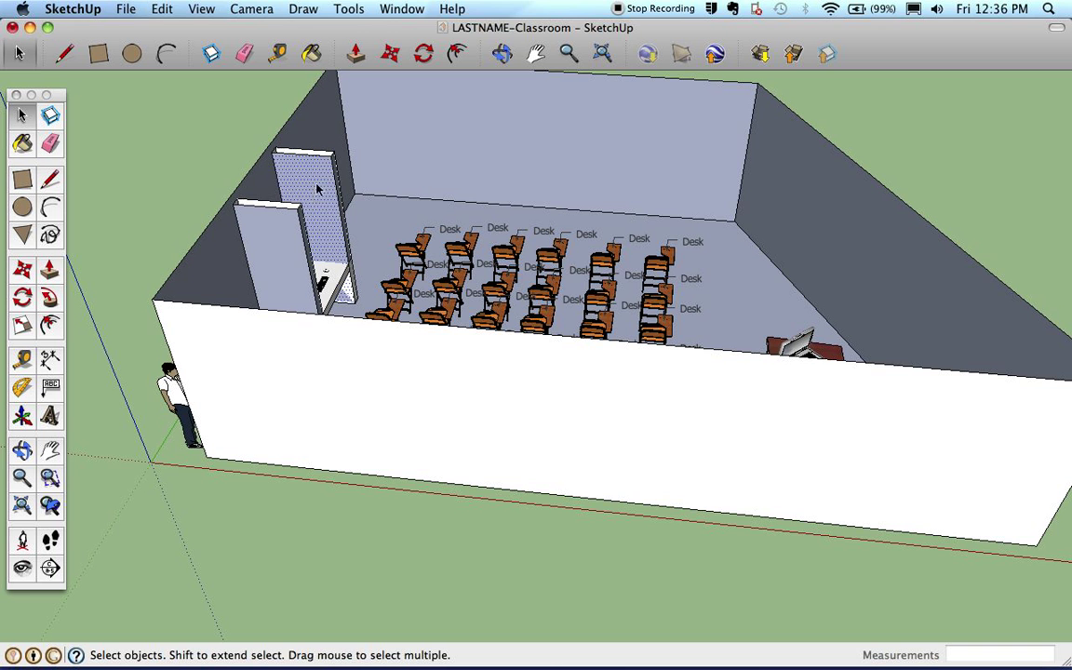
key("Delete")
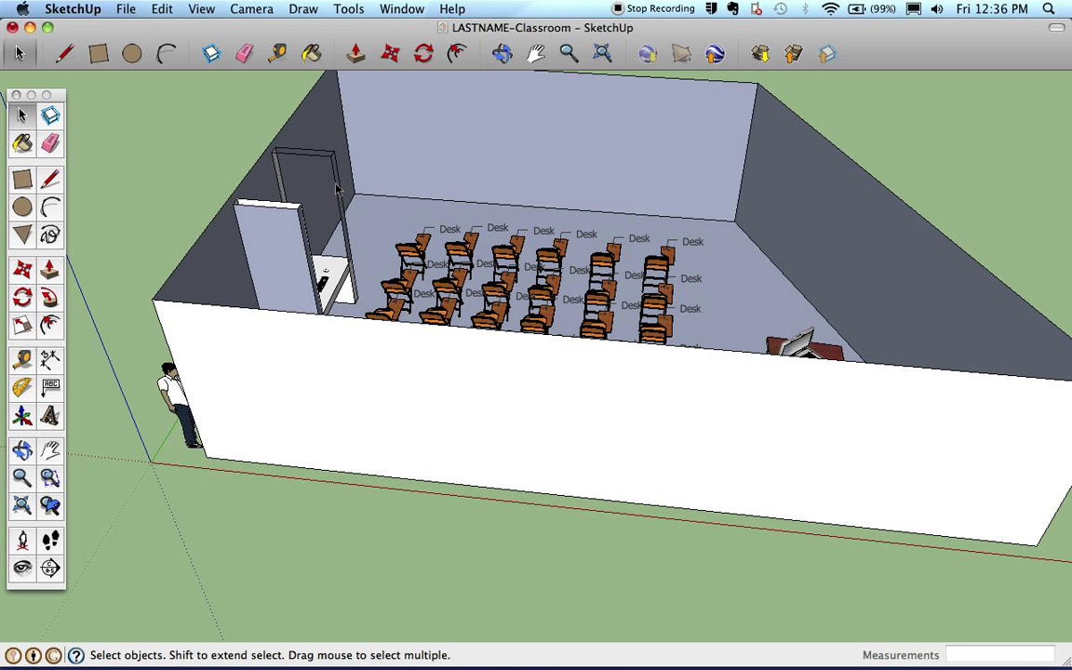
key("Delete")
left_click(337, 190)
key("Delete")
key("Delete")
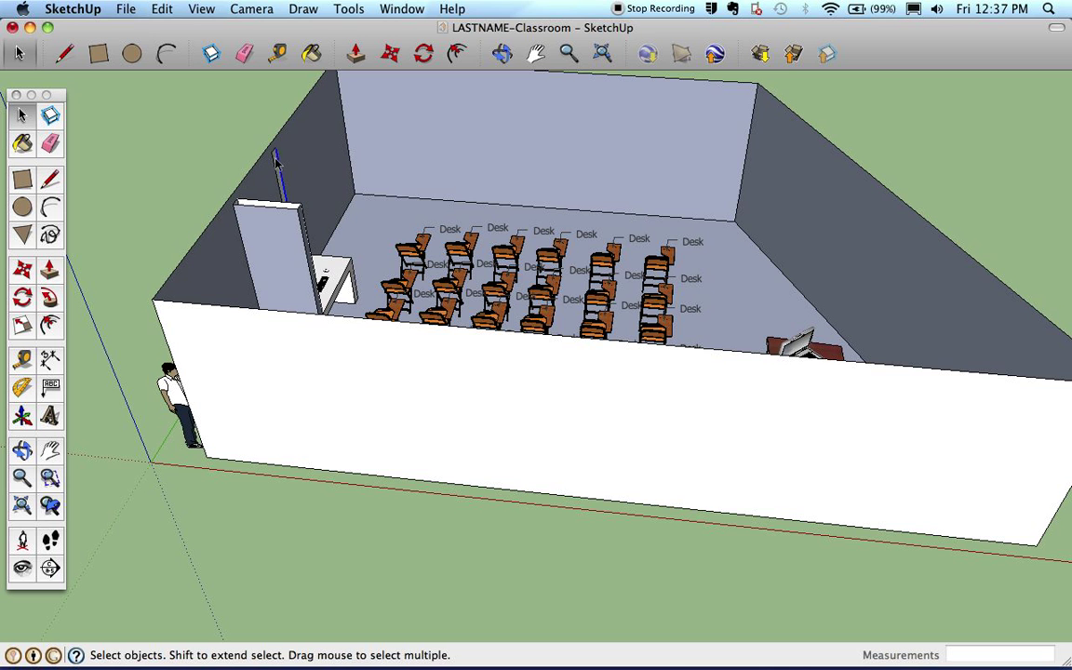
key("Delete")
Draw a 10' by 6' rectangle on the classroom's long side wall.
left_click(501, 53)
left_click_drag(717, 383, 604, 397)
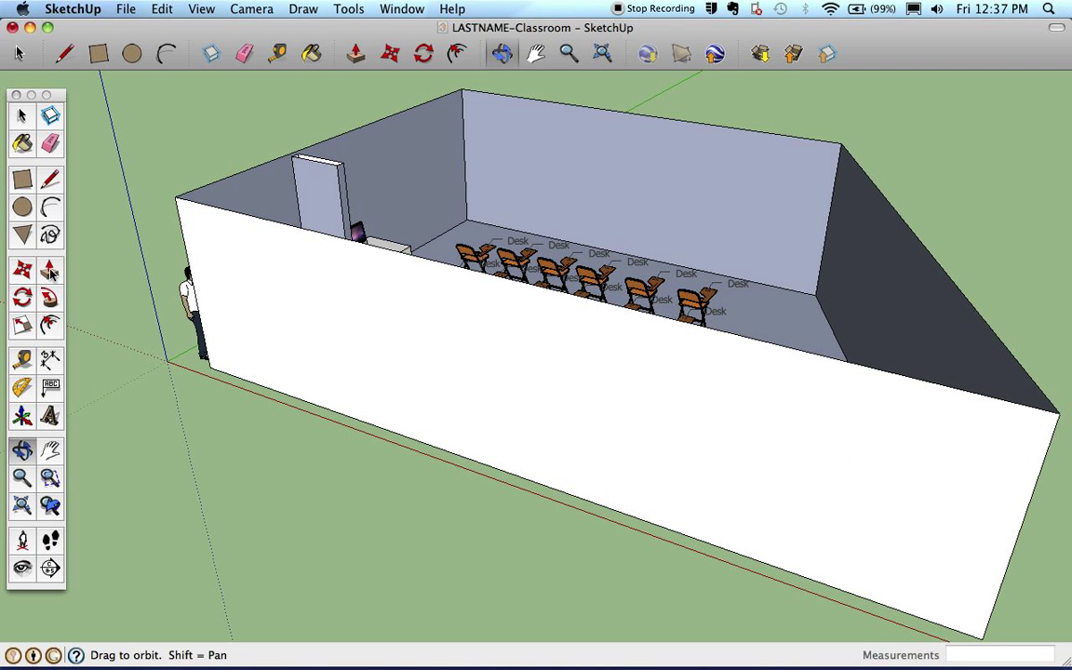
left_click(22, 178)
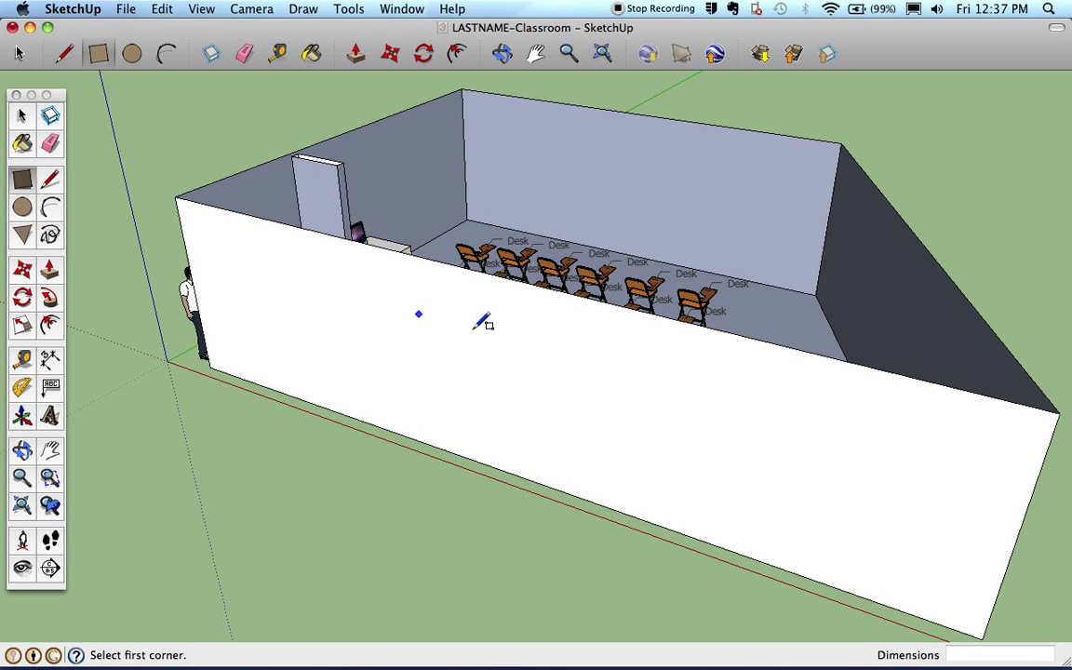
left_click(536, 349)
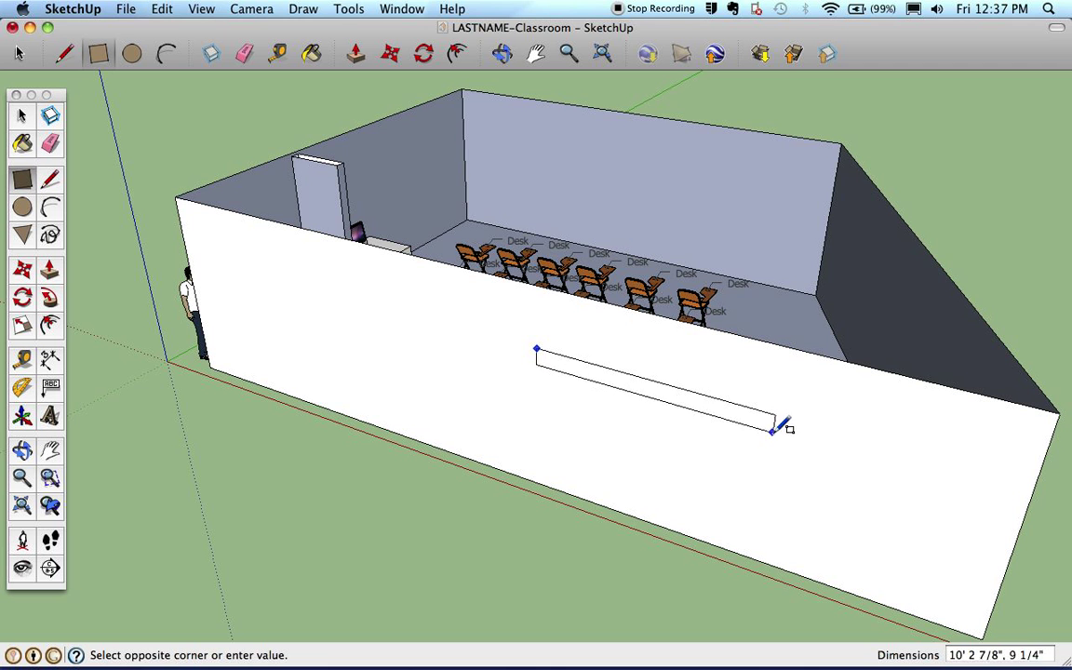
left_click(771, 487)
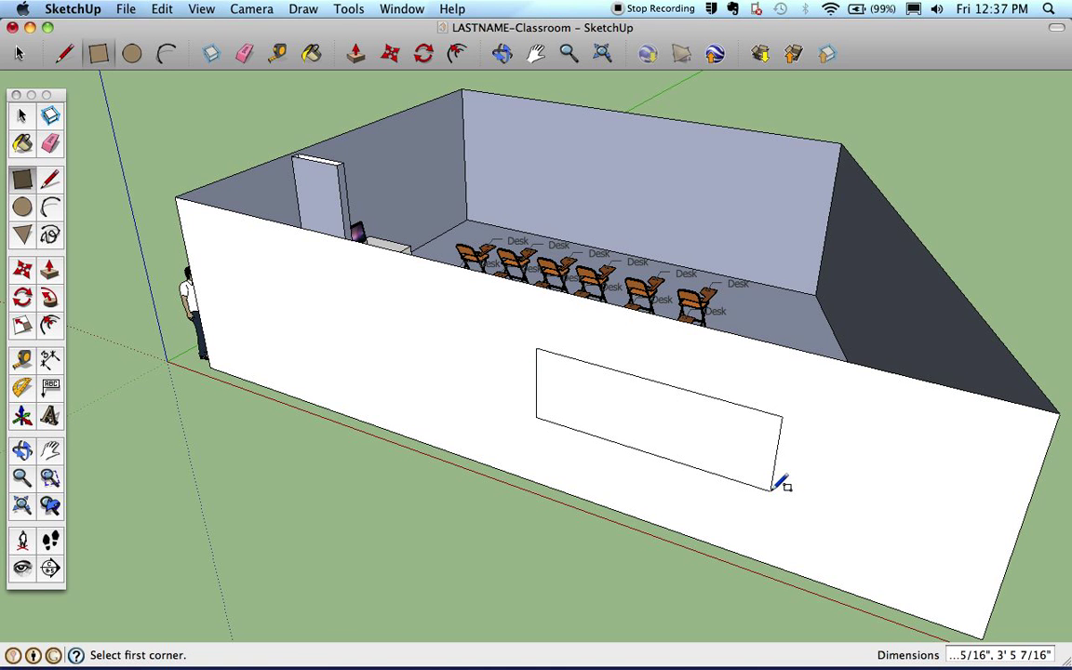
left_click(1016, 655)
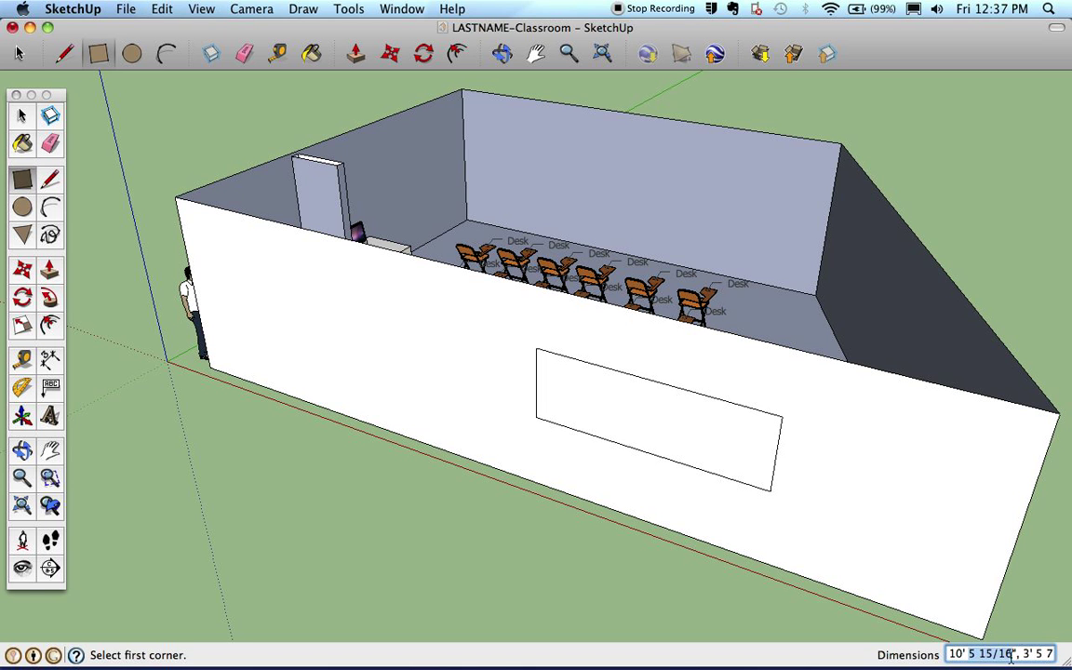
triple_click(970, 654)
type("10',6")
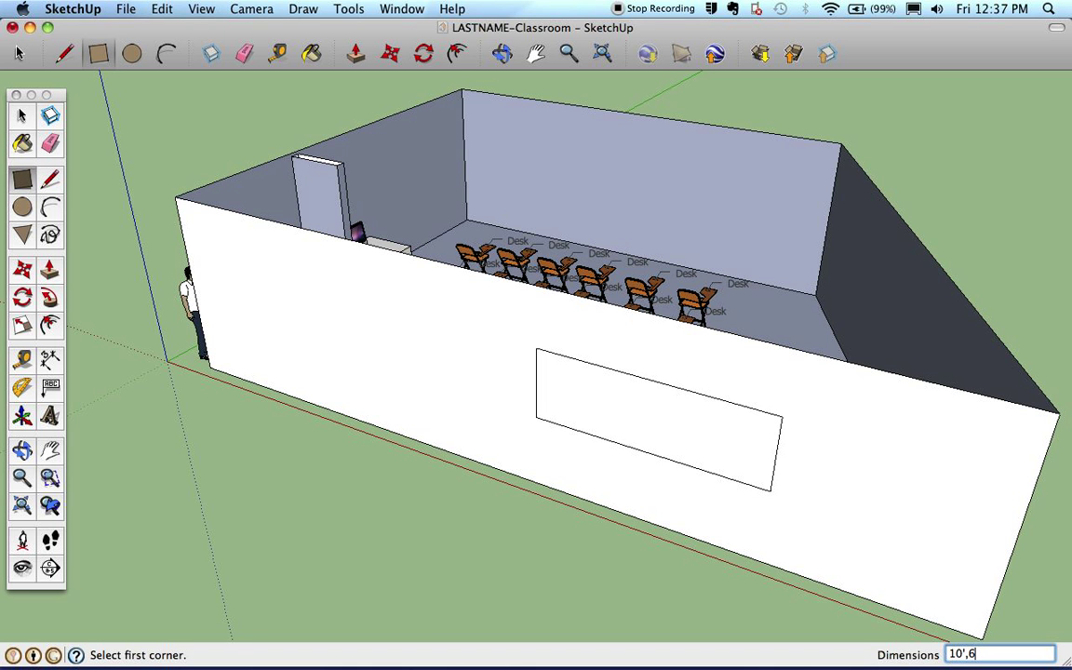
key("Return")
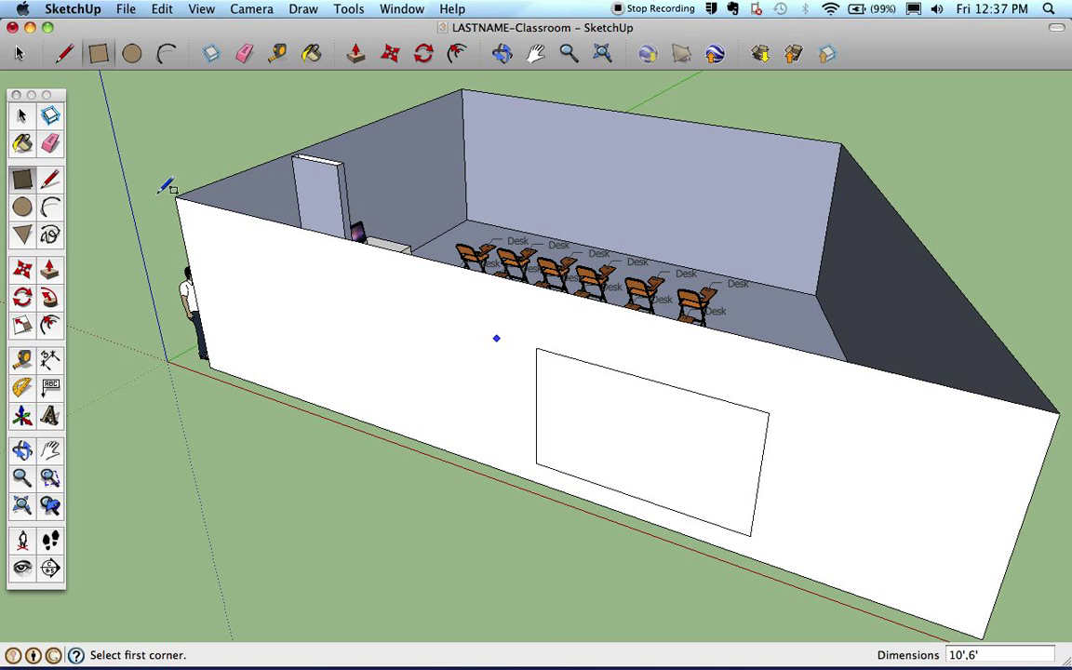
Box-select the window rectangle on the side wall and orbit to check what got selected.
left_click(22, 114)
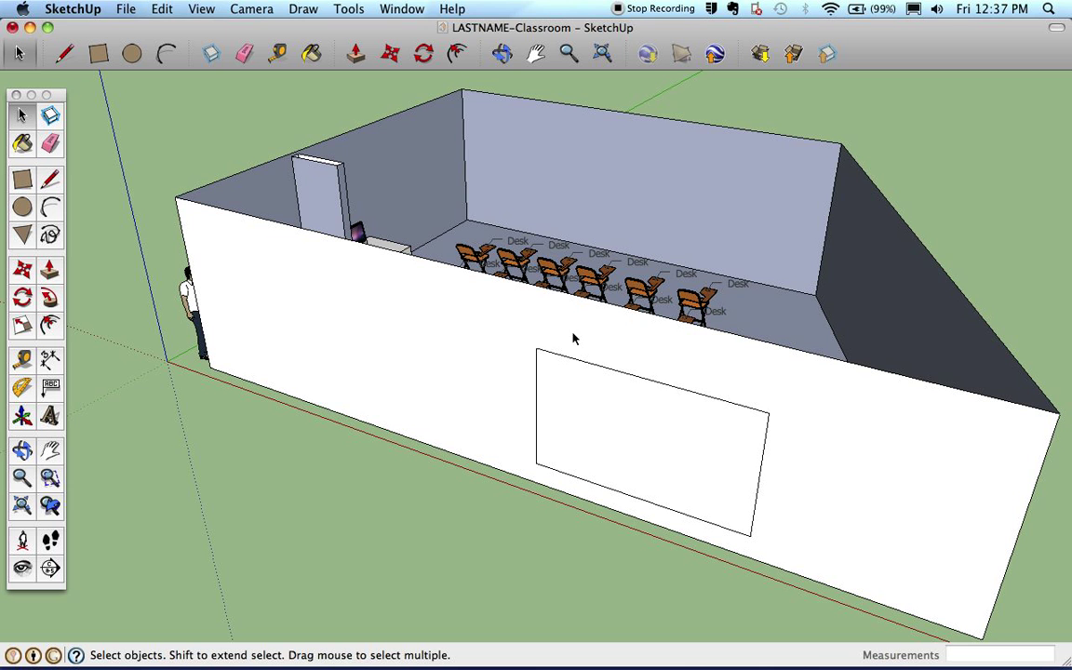
left_click_drag(503, 324, 796, 587)
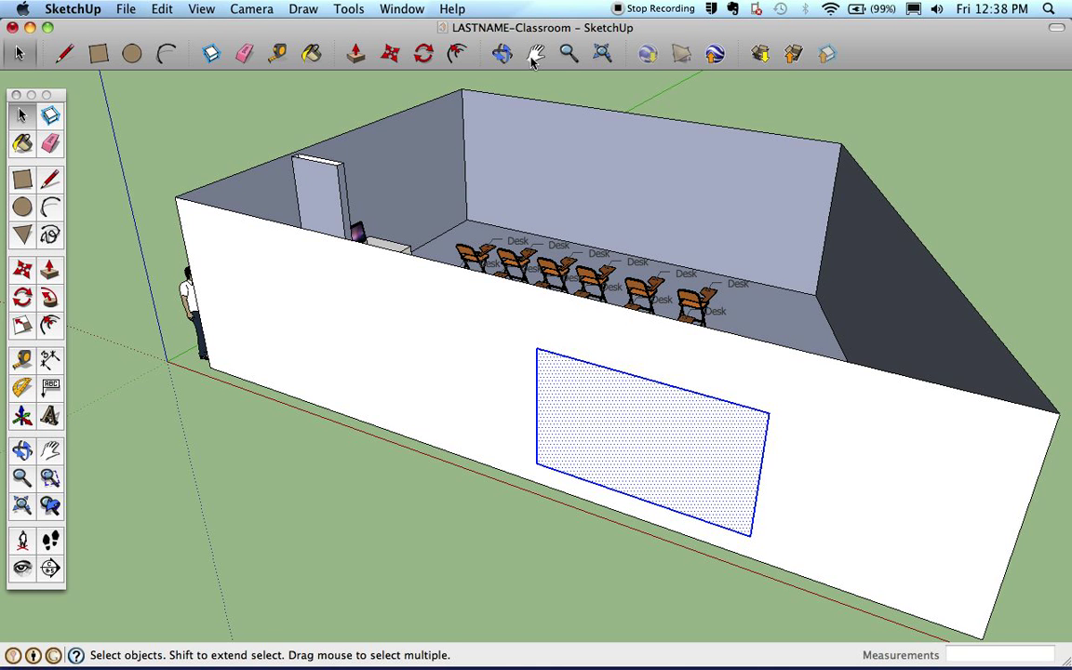
left_click(501, 53)
left_click_drag(502, 186, 745, 157)
left_click_drag(729, 371, 715, 564)
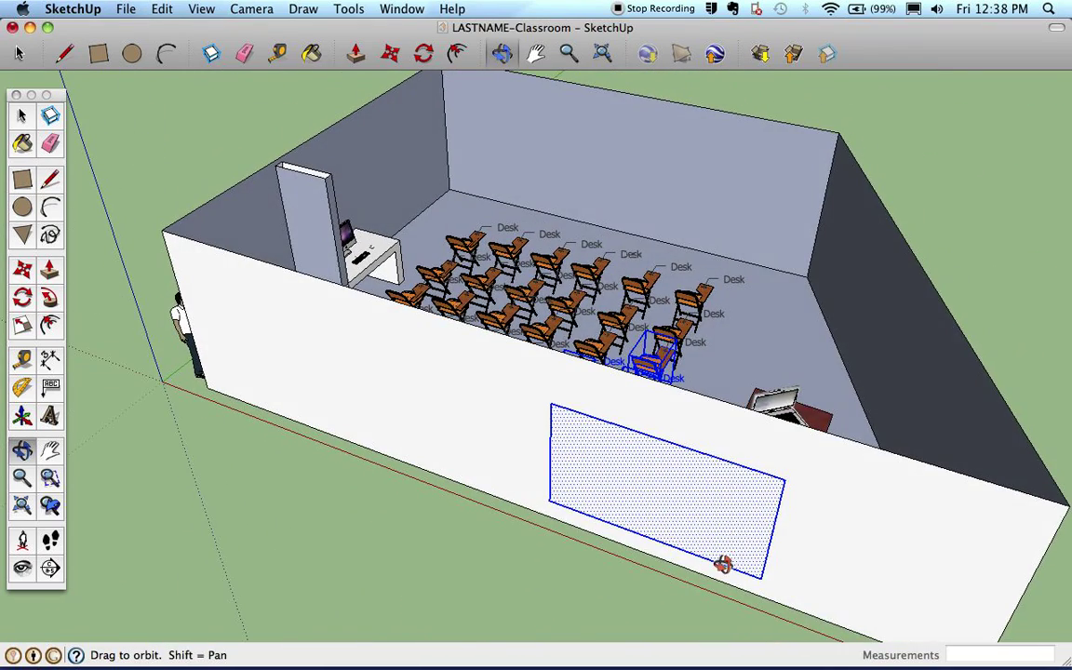
left_click_drag(688, 476, 378, 473)
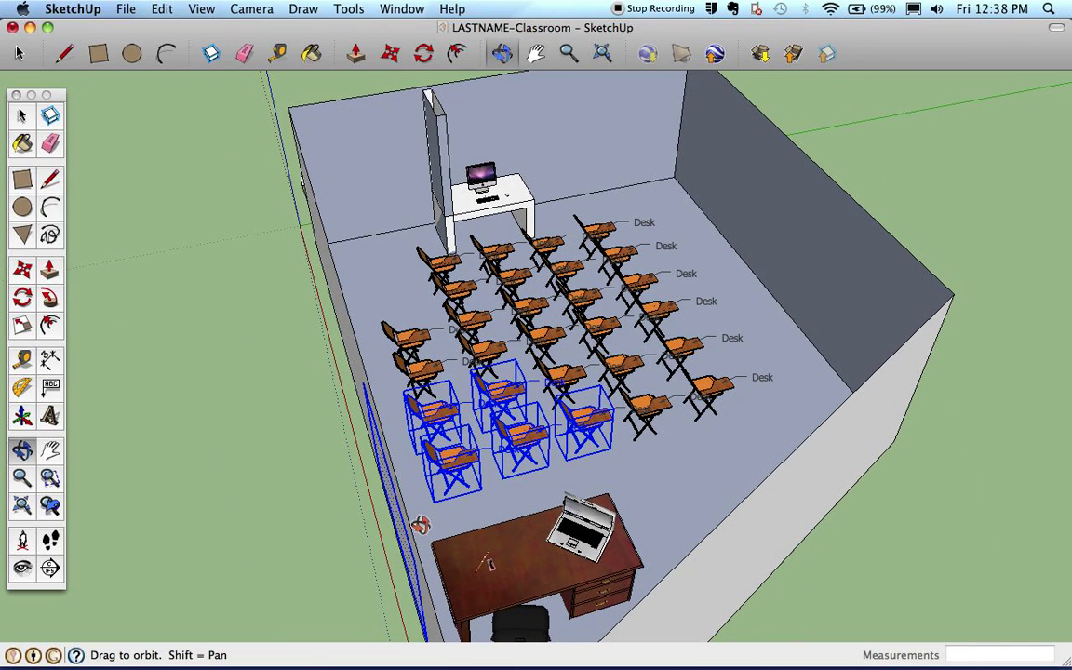
Deselect the five chairs so only the window rectangle stays selected.
left_click(22, 113)
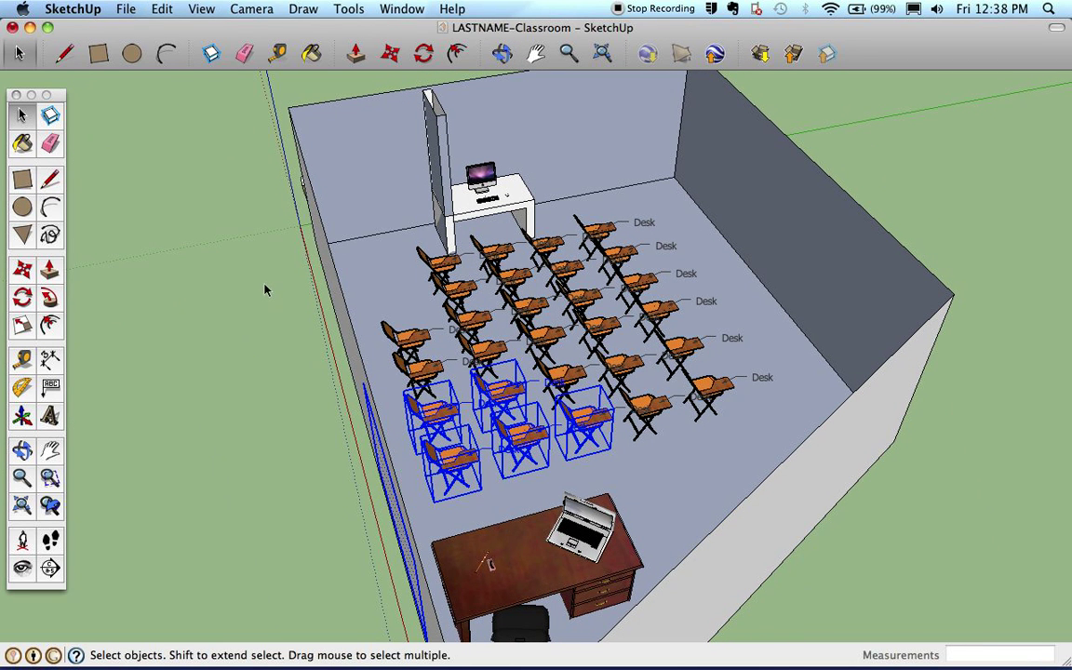
left_click(439, 468, "shift")
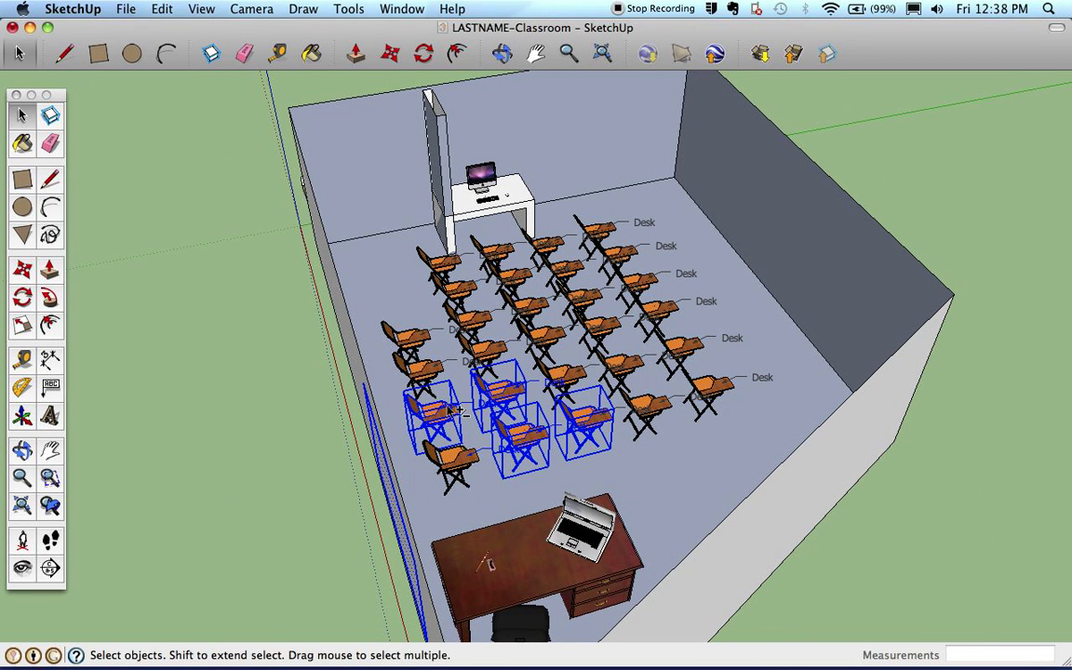
left_click(431, 411, "shift")
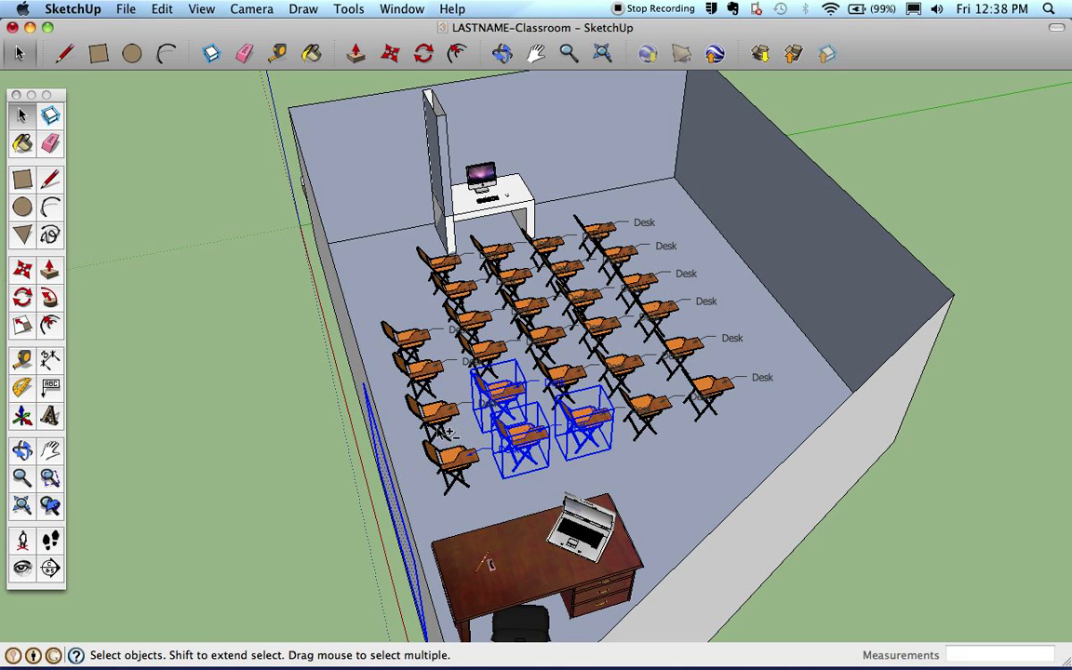
left_click(507, 395, "shift")
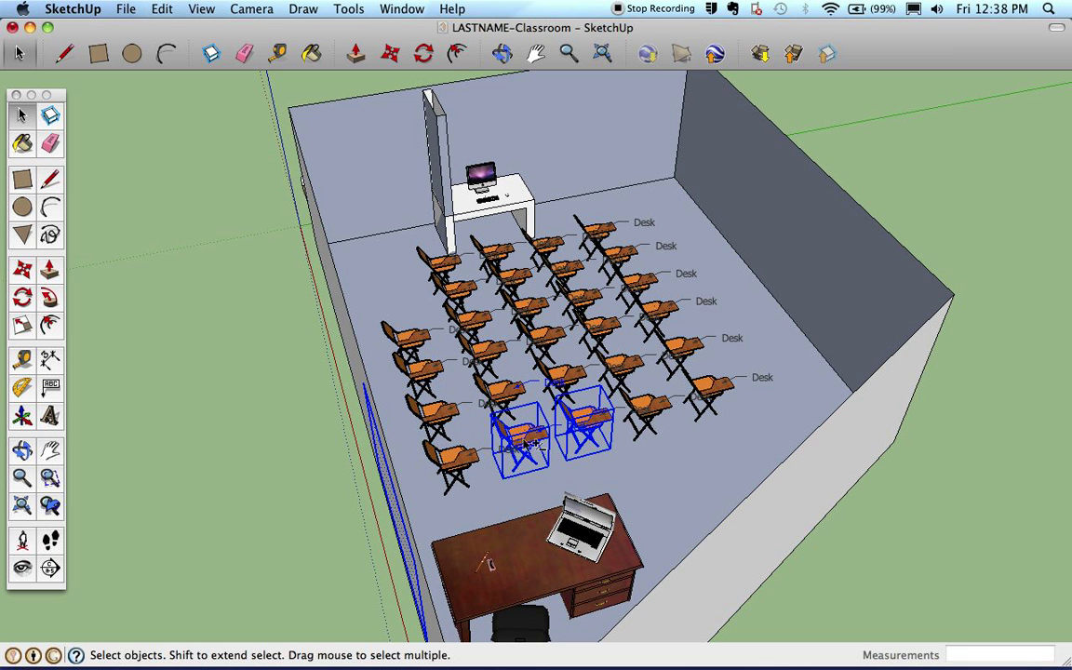
left_click(511, 414, "shift")
left_click(608, 421, "shift")
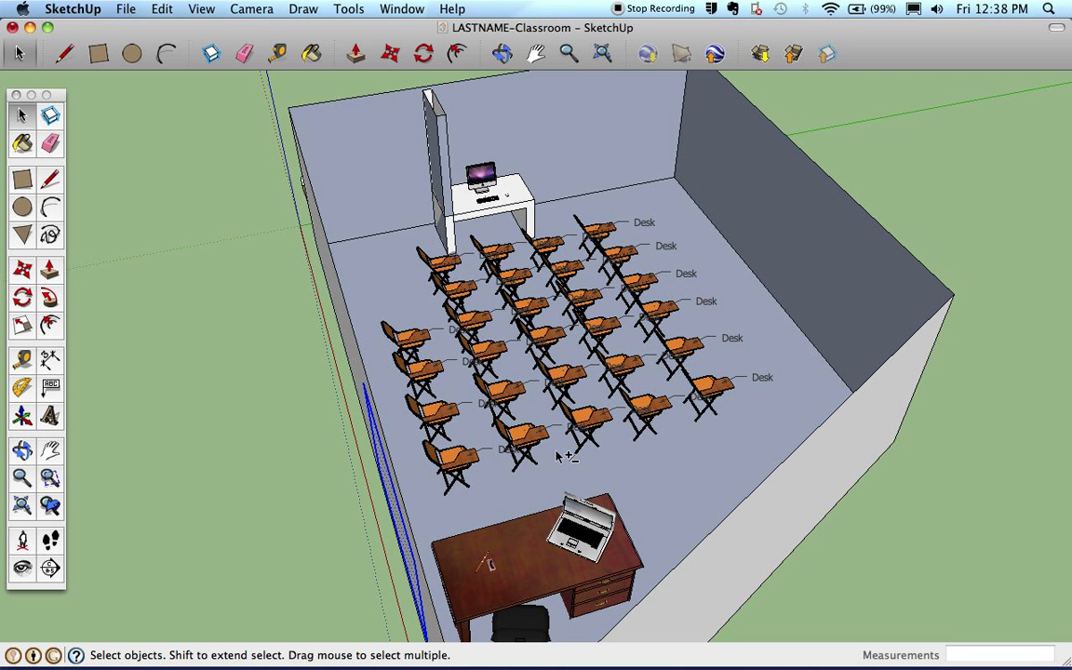
left_click(502, 53)
left_click_drag(413, 378, 758, 232)
Move the window rectangle higher and further right on the wall.
left_click(23, 270)
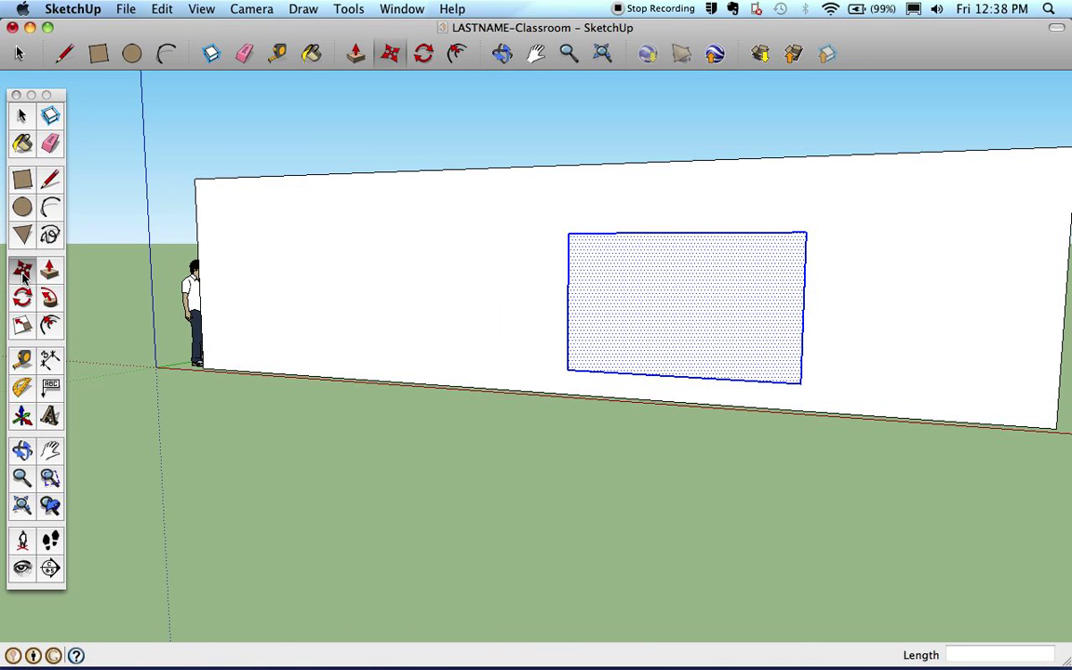
left_click(705, 310)
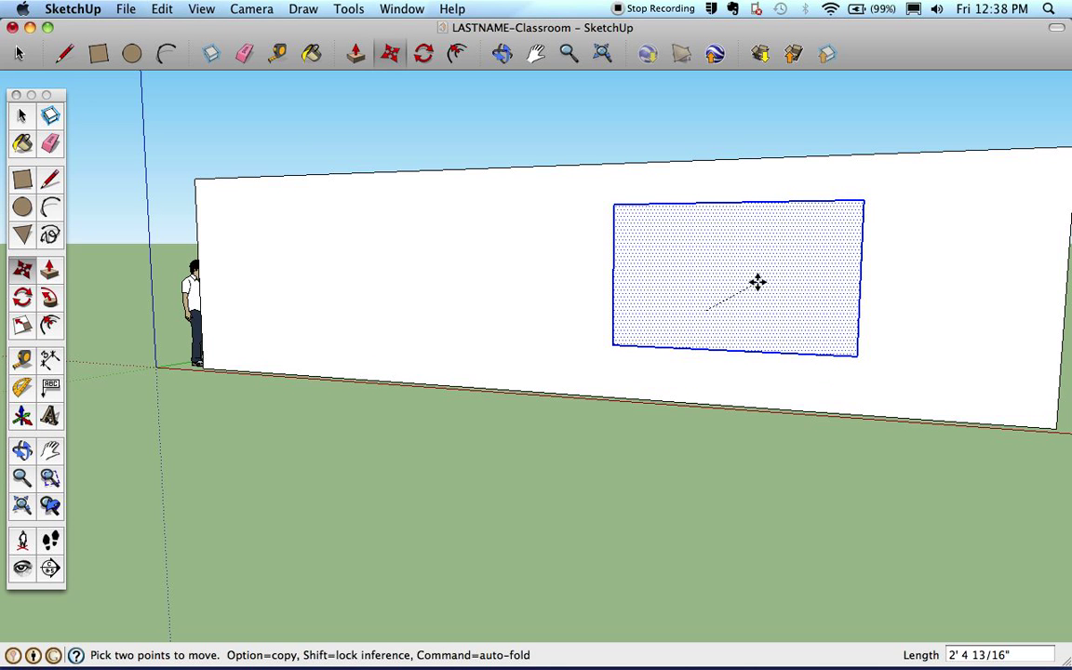
left_click(756, 282)
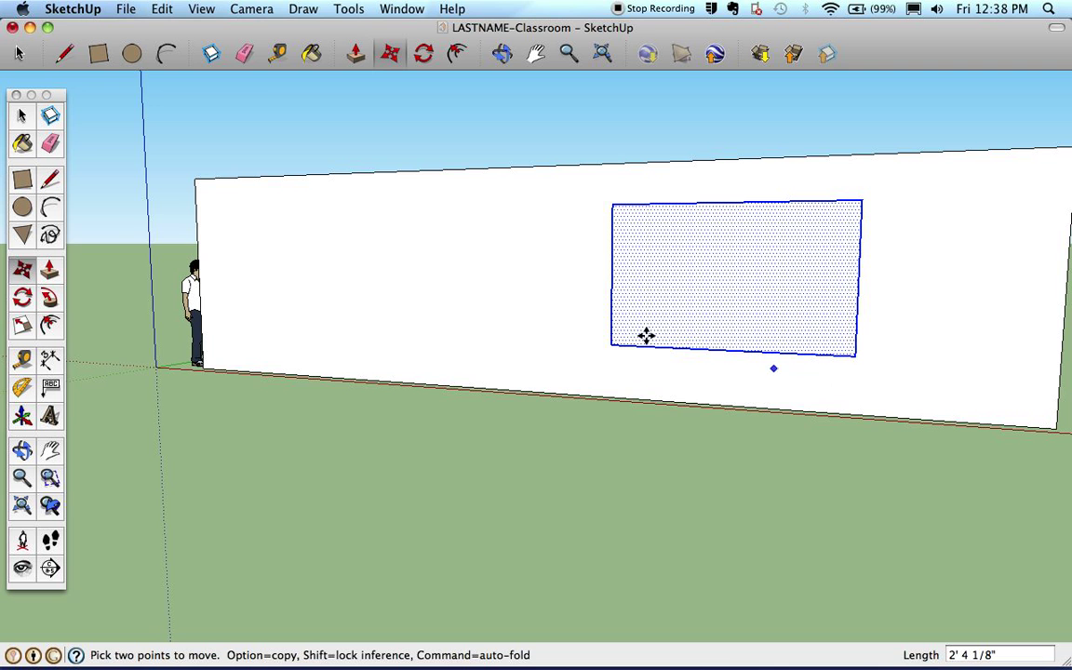
Delete the rectangle's face to cut the window opening through the wall.
left_click(22, 114)
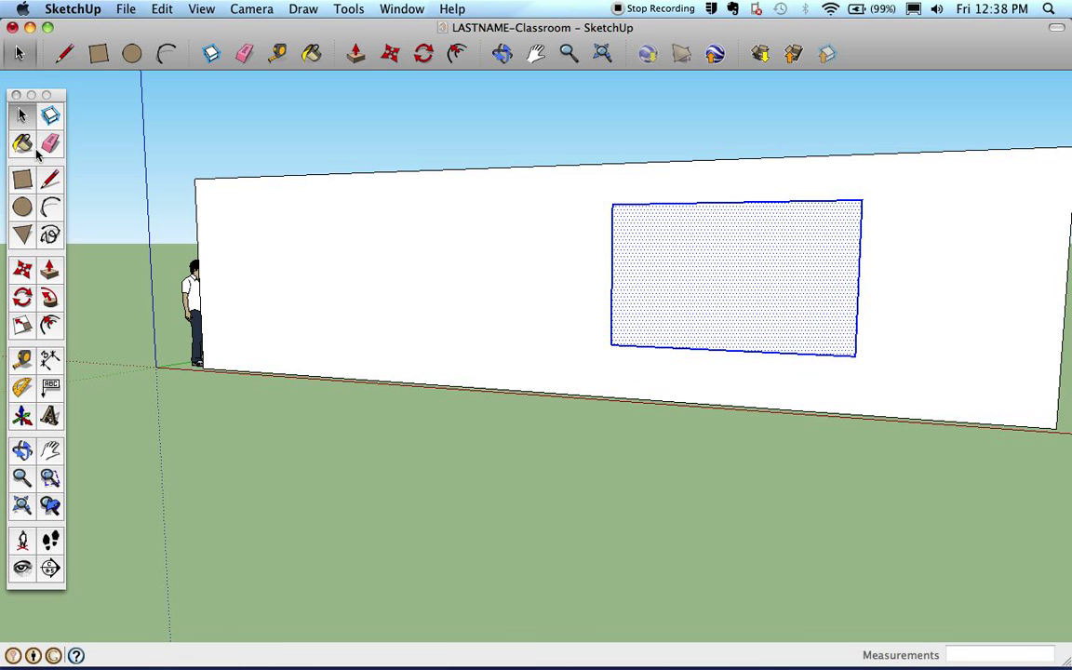
left_click(374, 467)
left_click(755, 267)
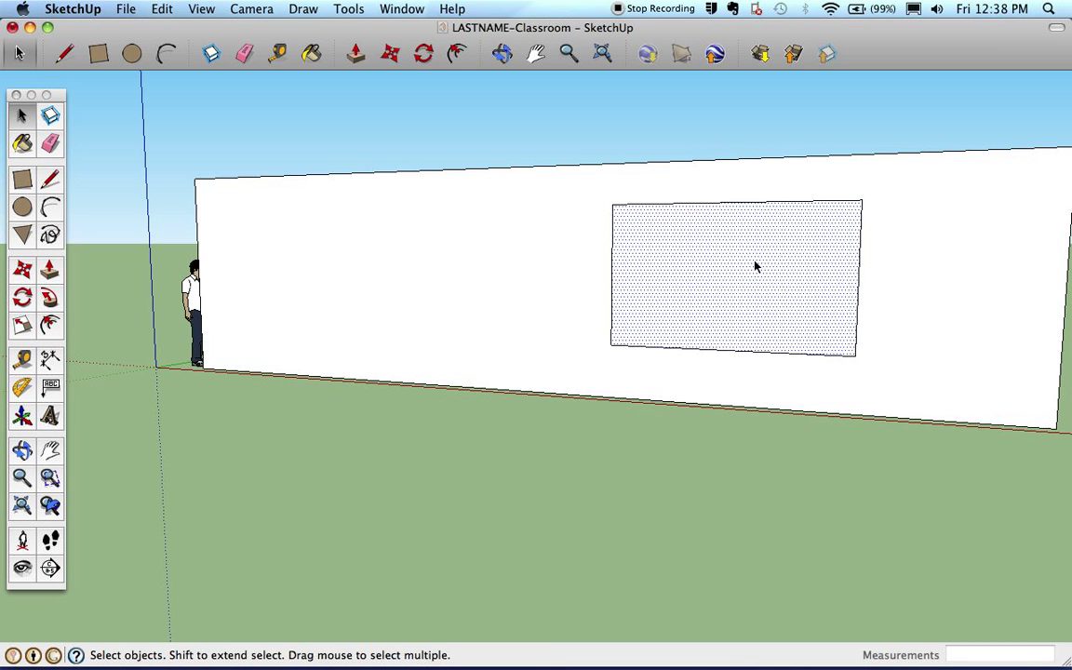
key("Delete")
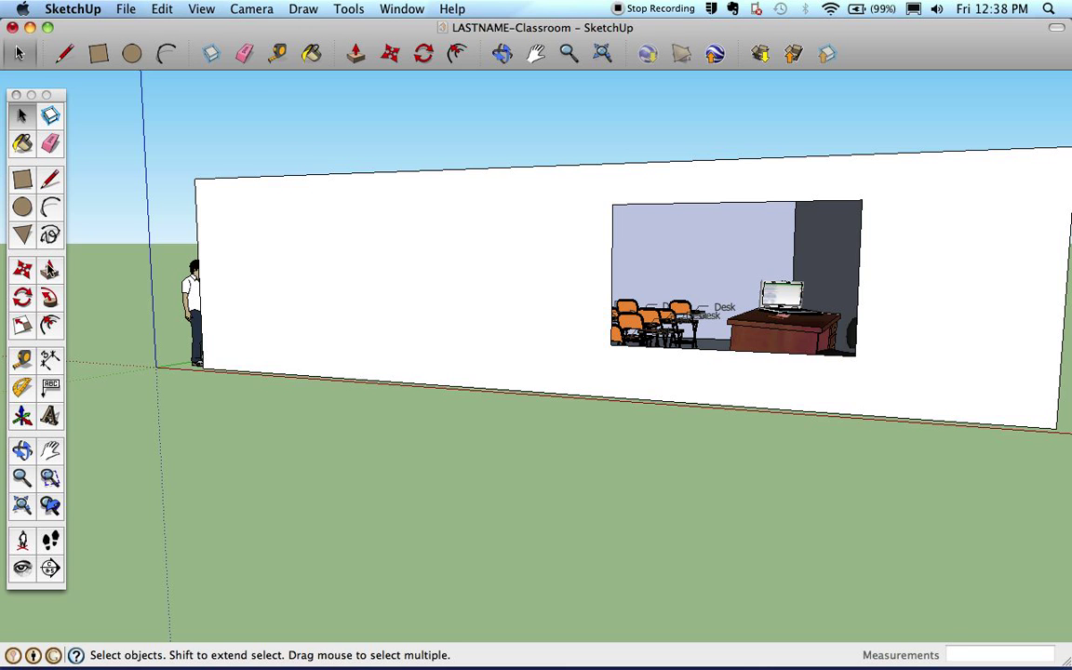
left_click(21, 113)
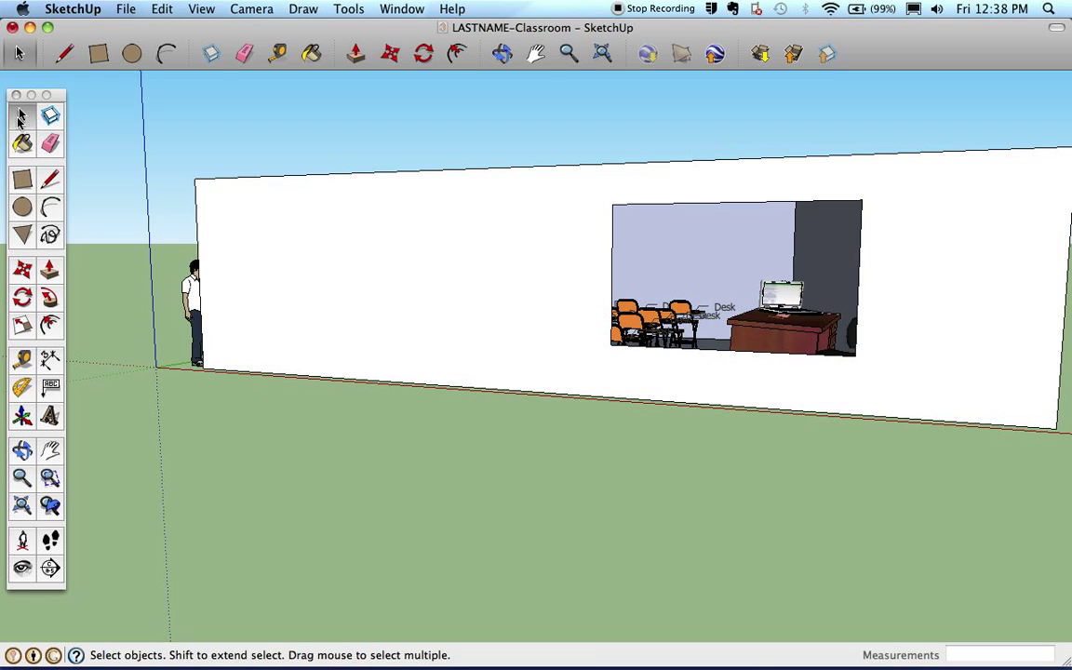
left_click(499, 53)
Orbit above the classroom, then to a side view showing desks through the window opening.
left_click_drag(619, 189, 827, 439)
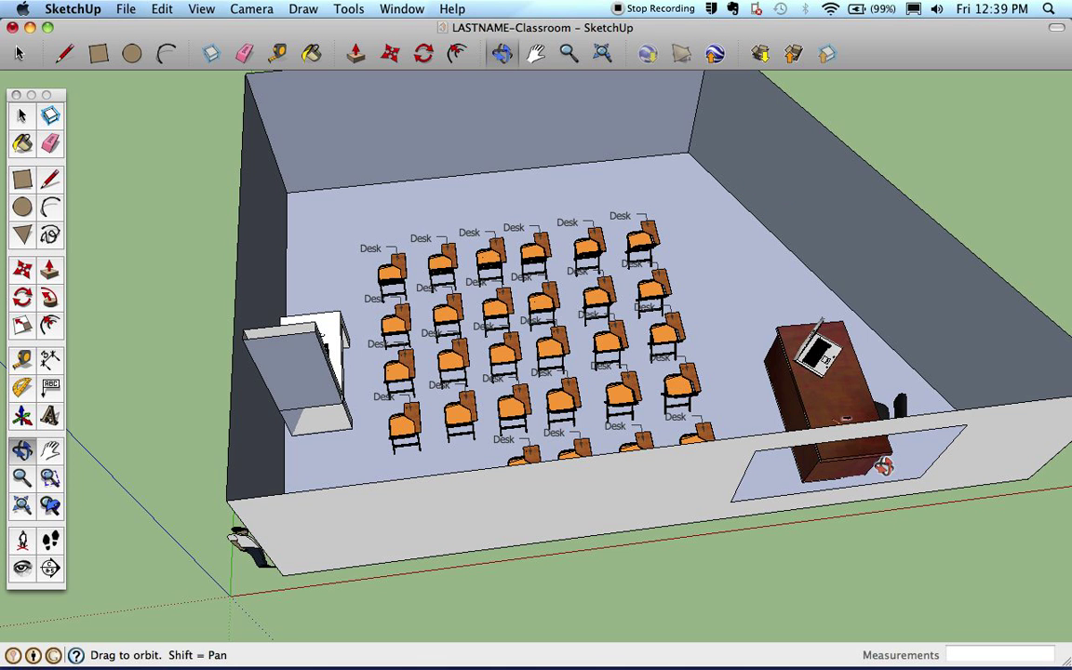
left_click_drag(710, 312, 635, 250)
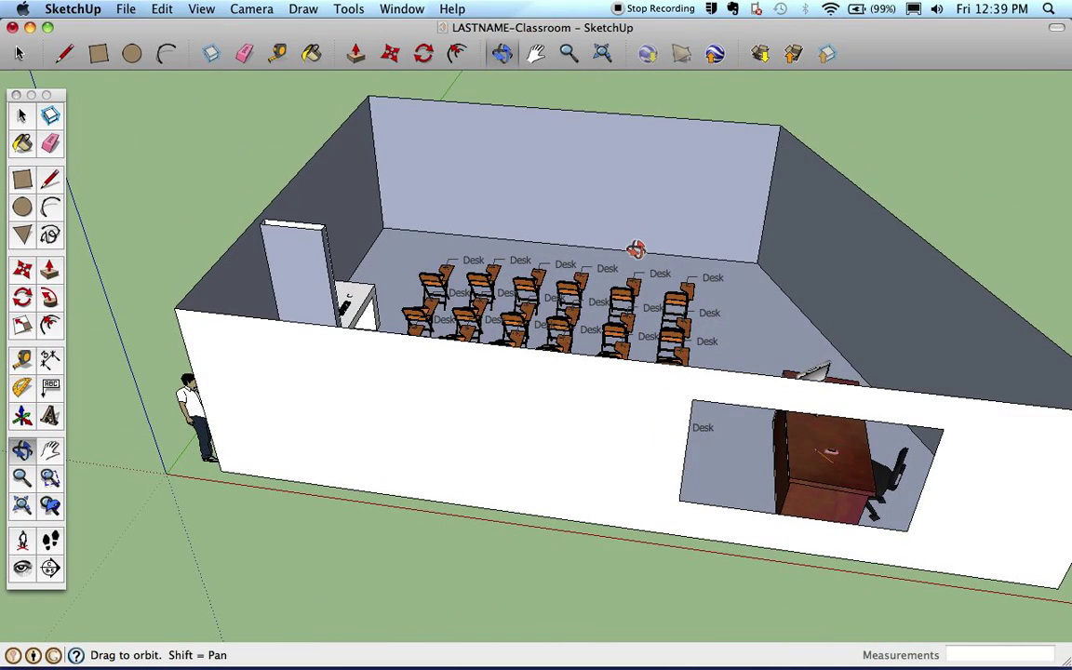